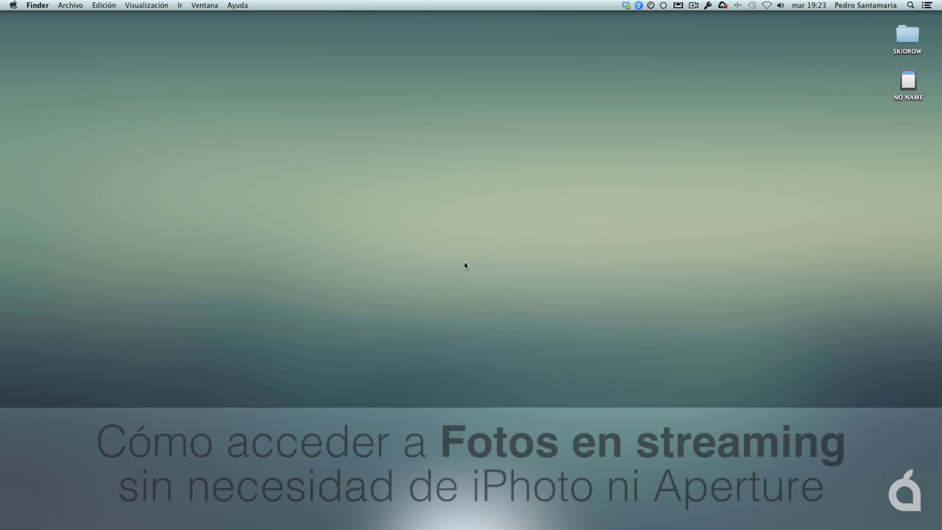
Open the iCloud pane in System Preferences, check that the Fotos service is enabled, and quit System Preferences.
key("alt+space")
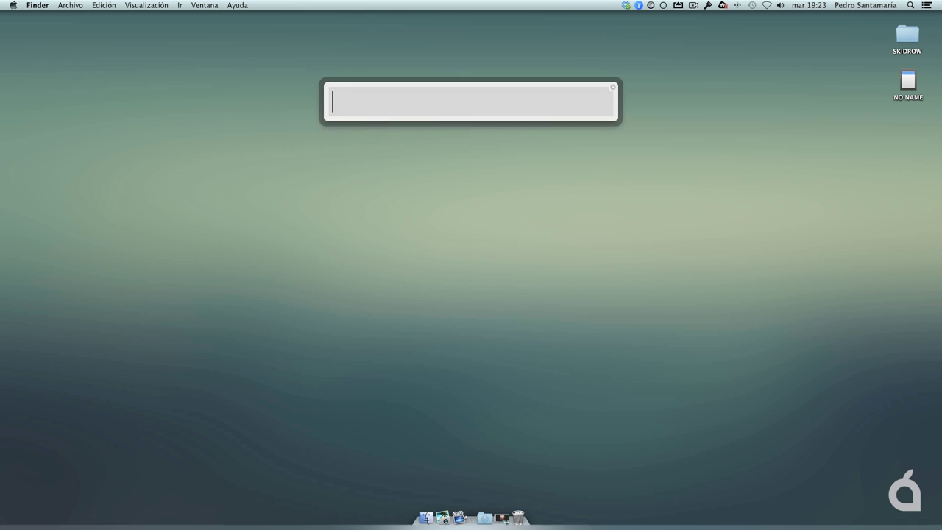
type("pref")
key("Return")
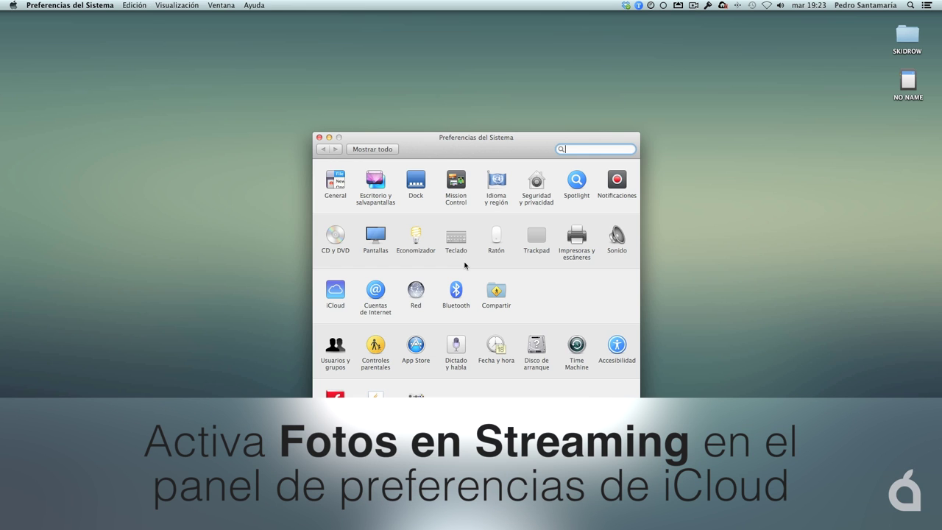
left_click(335, 292)
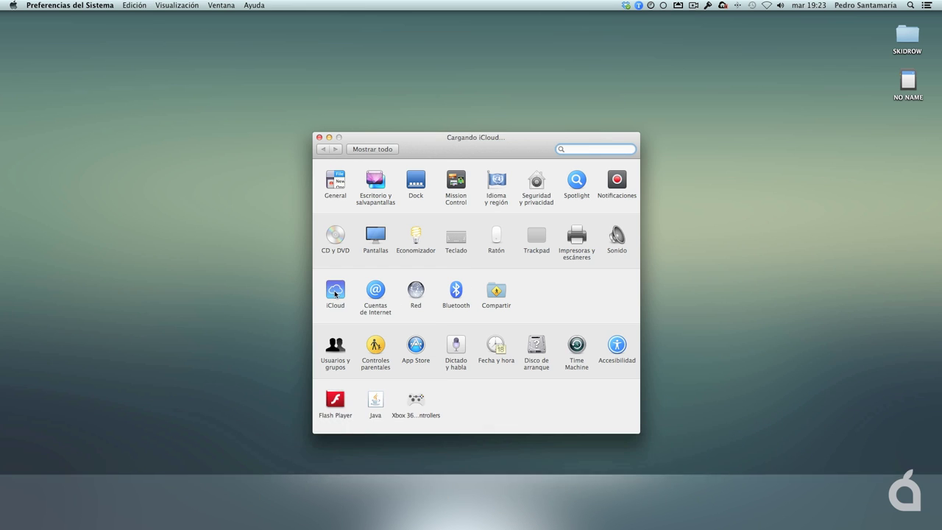
scroll(437, 263, "down", 3)
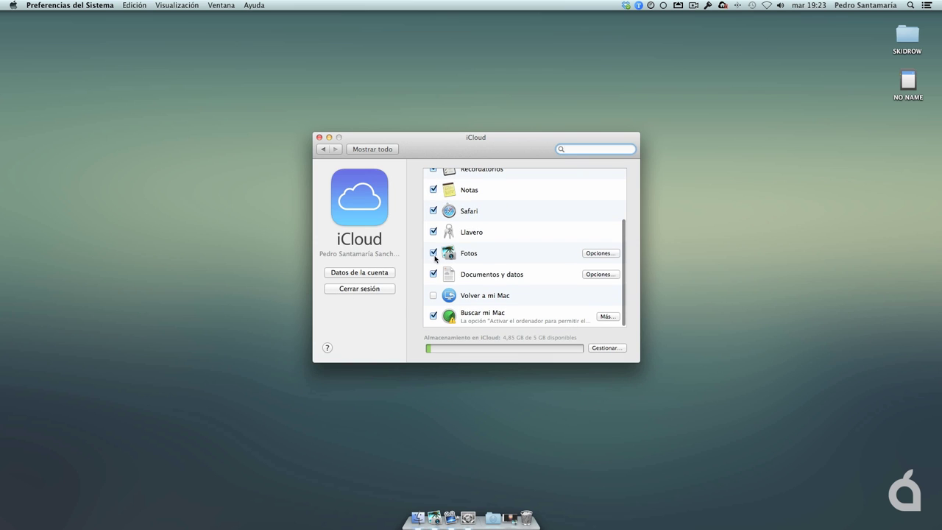
key("super+q")
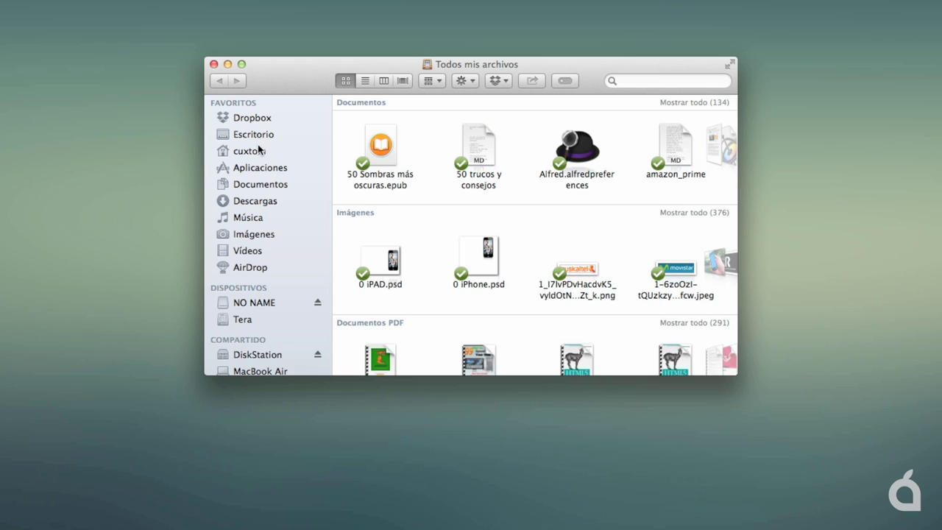
Open the user's home folder in Finder and check the Mostrar carpeta Librería setting in its view options.
left_click(256, 152)
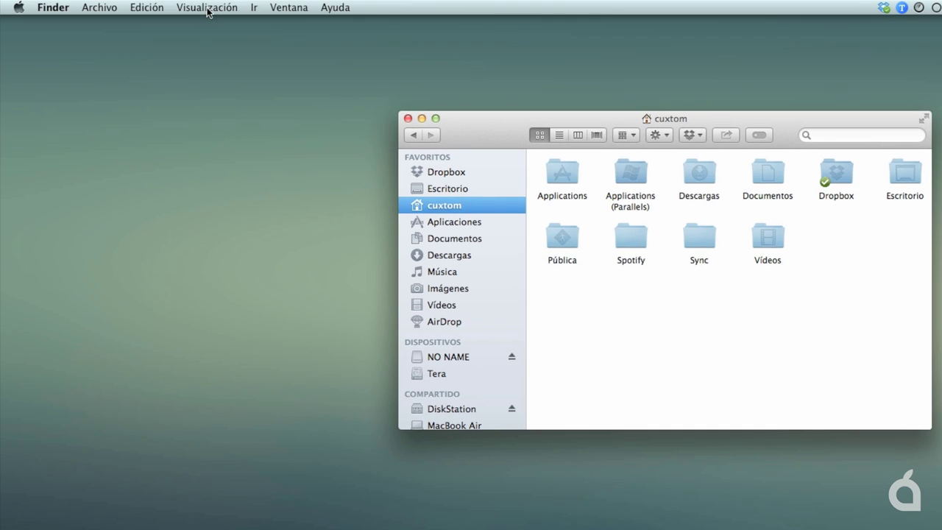
left_click(207, 8)
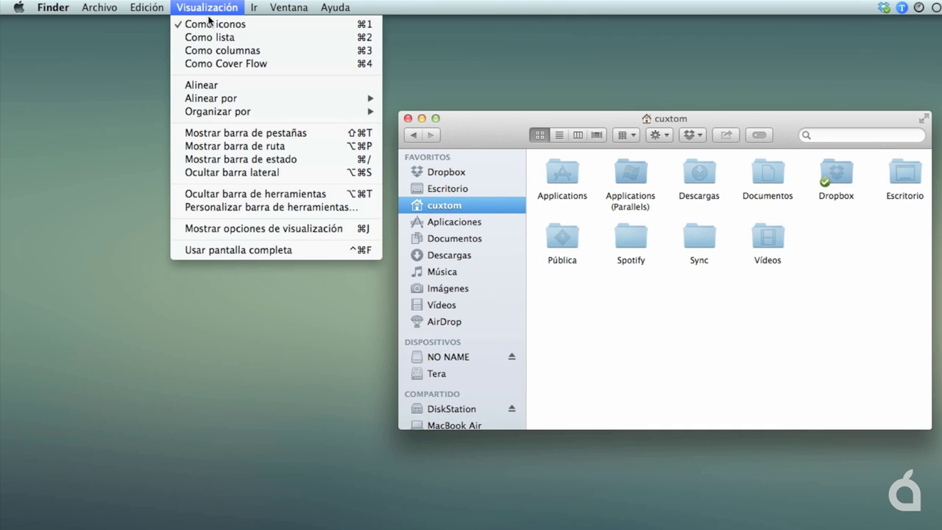
left_click(232, 230)
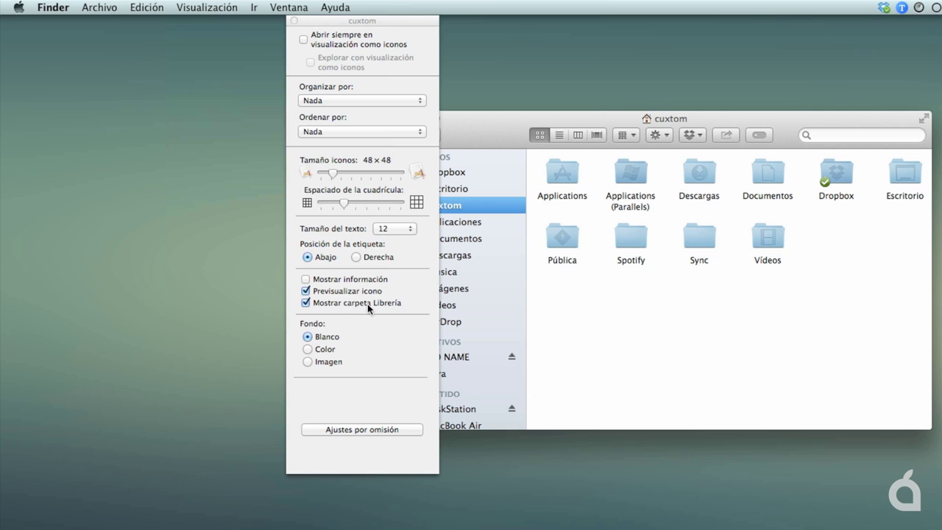
left_click(293, 20)
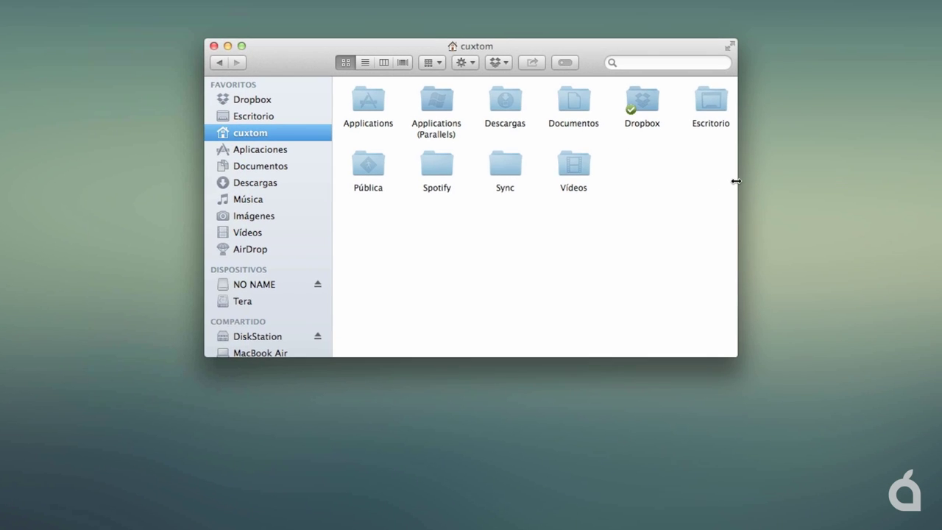
Widen the Finder window, browse to Librería/Application Support/iLifeAssetManagement/assets/sub, and close the window after viewing the folder.
left_click_drag(736, 181, 806, 181)
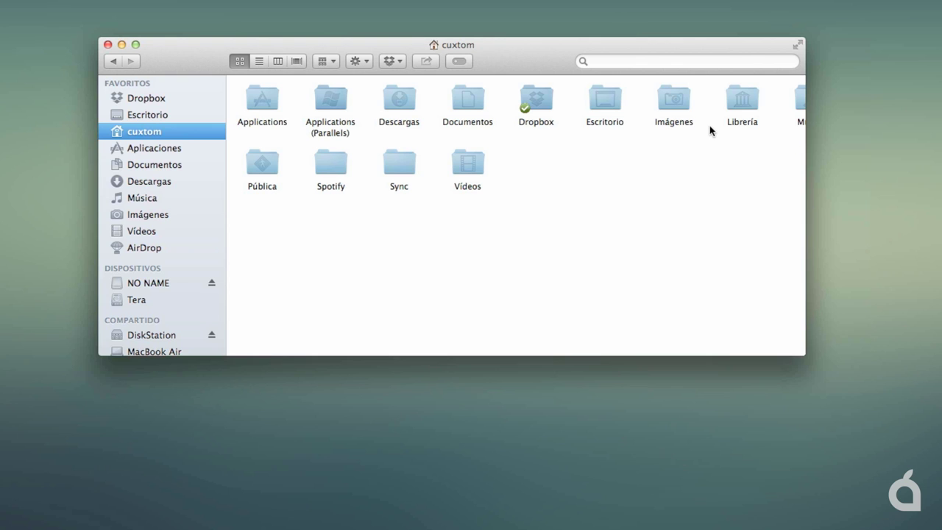
double_click(735, 101)
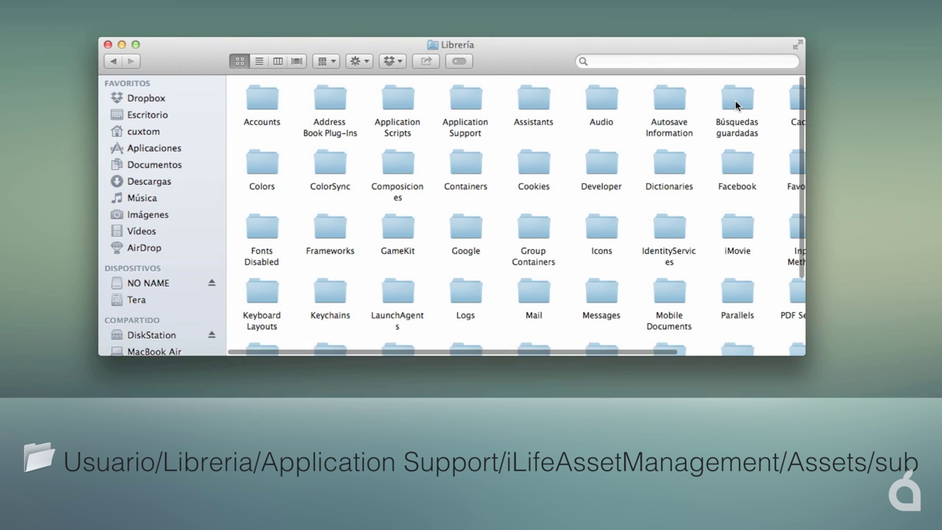
double_click(468, 101)
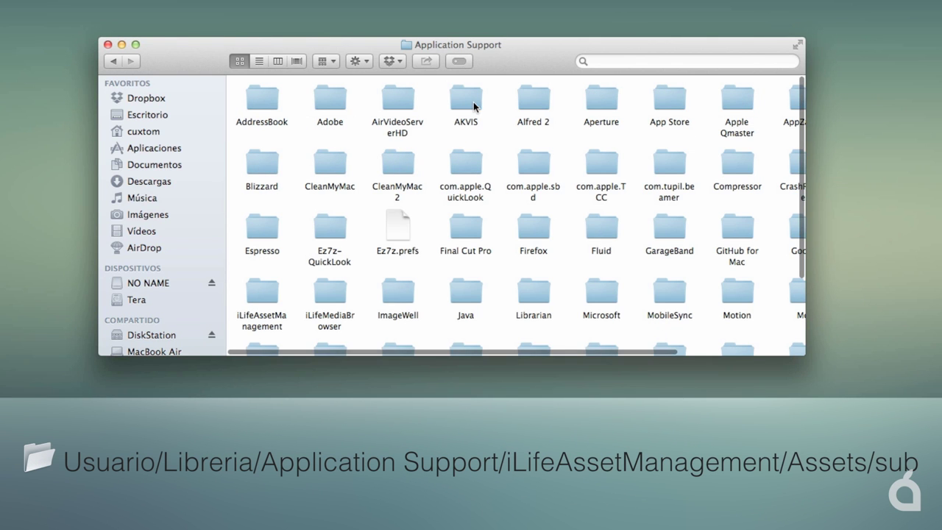
double_click(269, 294)
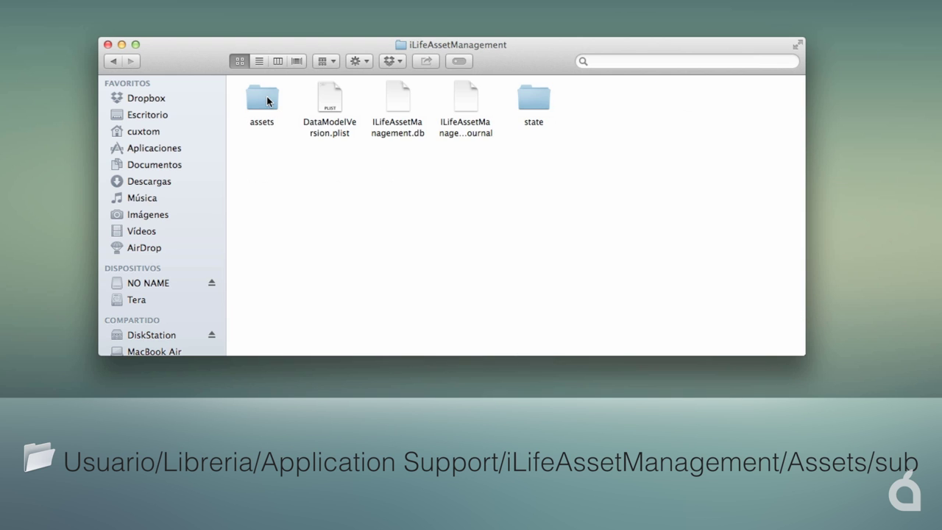
double_click(267, 100)
double_click(338, 99)
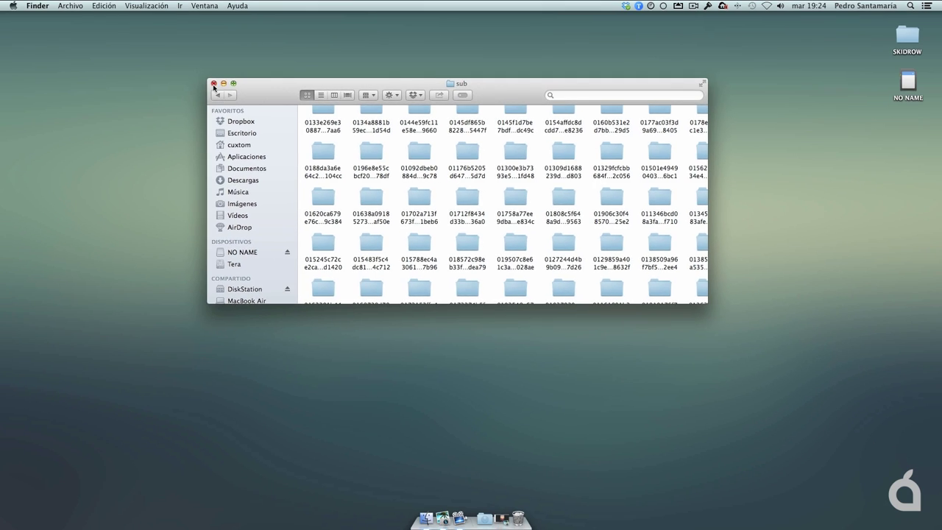
left_click(108, 44)
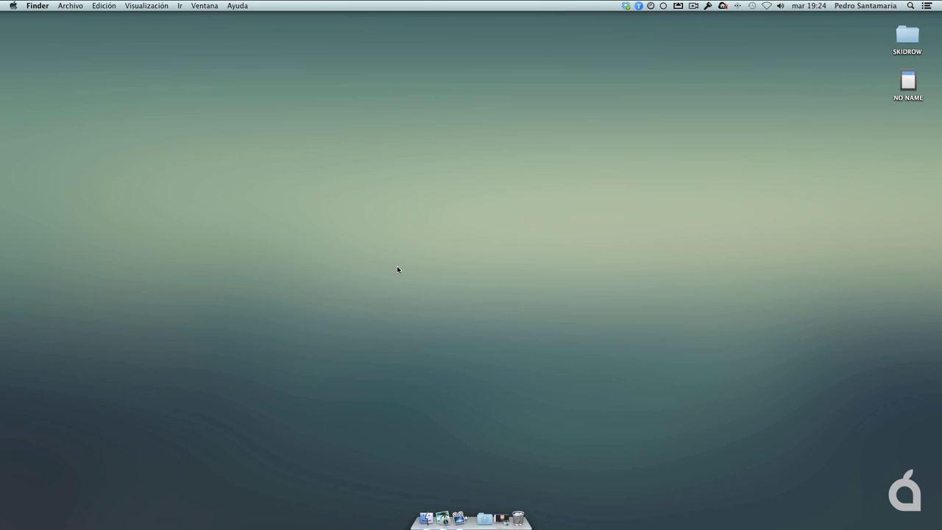
Switch to iPhoto and reveal the original file of the displayed Mis fotos en streaming photo in Finder.
left_click(503, 518)
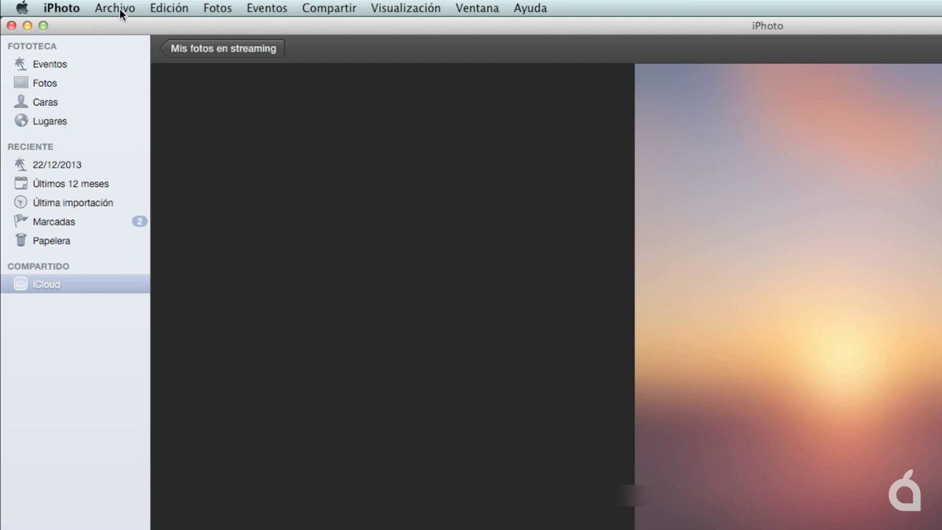
left_click(73, 7)
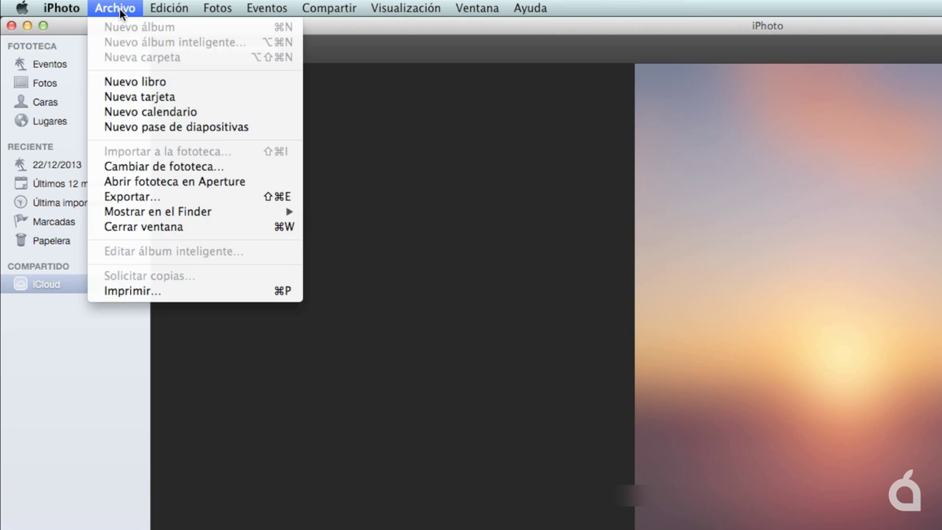
mouse_move(123, 211)
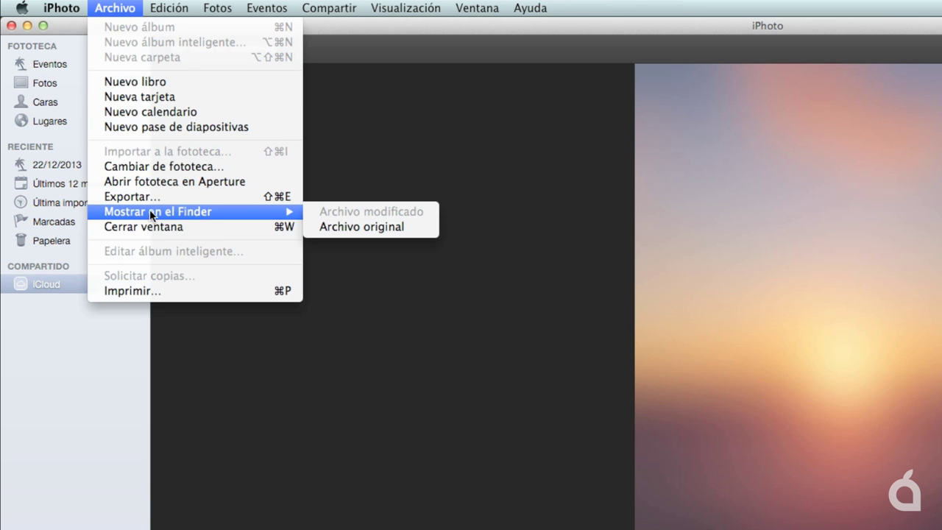
left_click(340, 228)
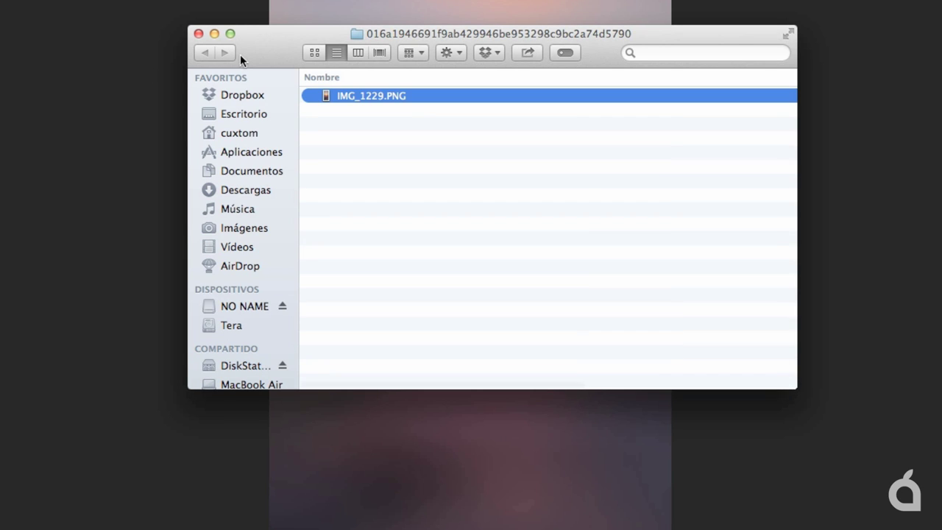
left_click_drag(307, 32, 284, 60)
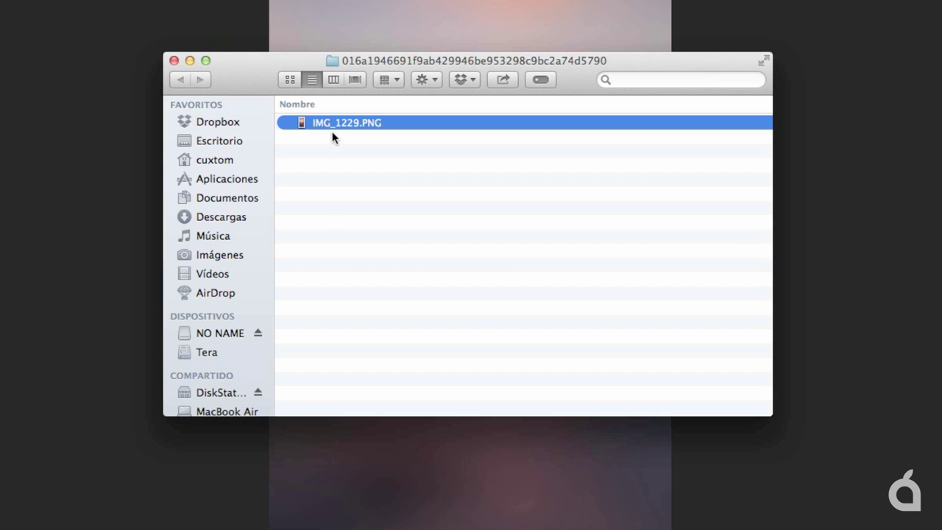
Go from the photo's folder up to the enclosing sub folder and inspect the contents of its first subfolder.
left_click(409, 59, "super")
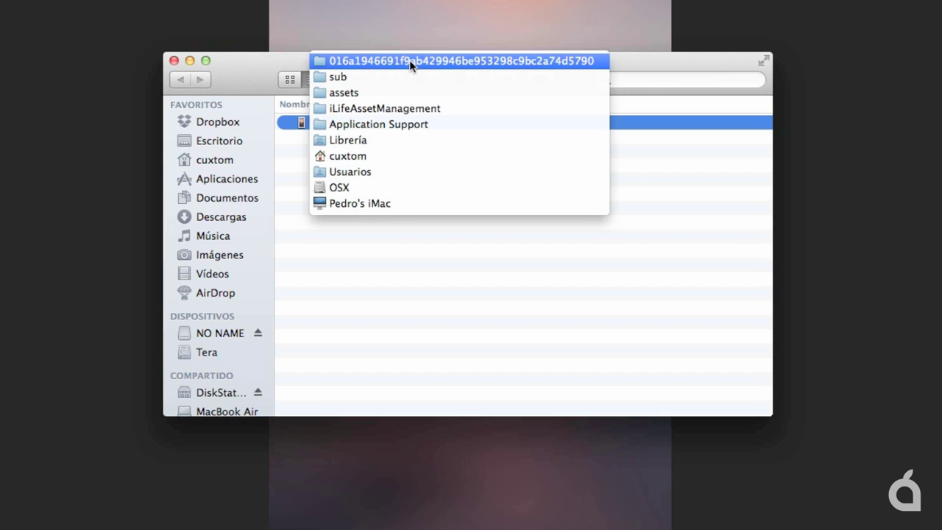
left_click(349, 78)
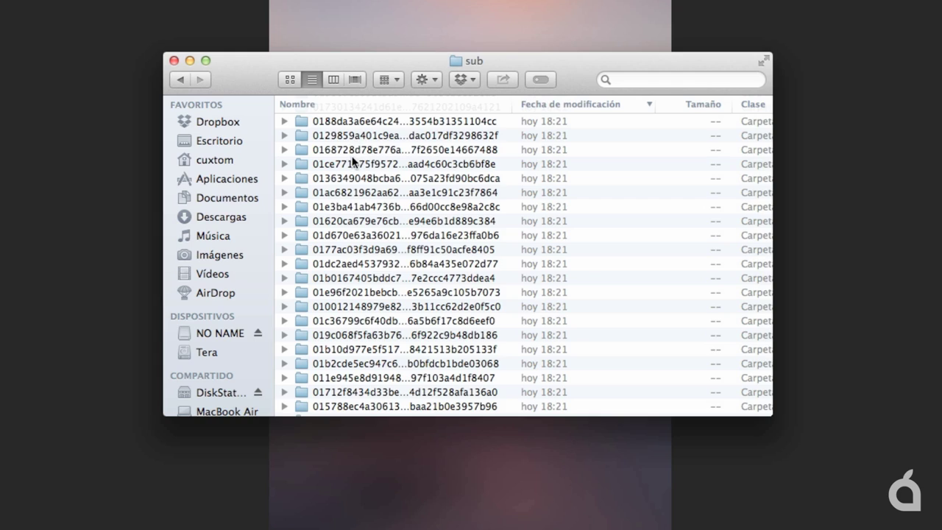
scroll(353, 161, "up", 5)
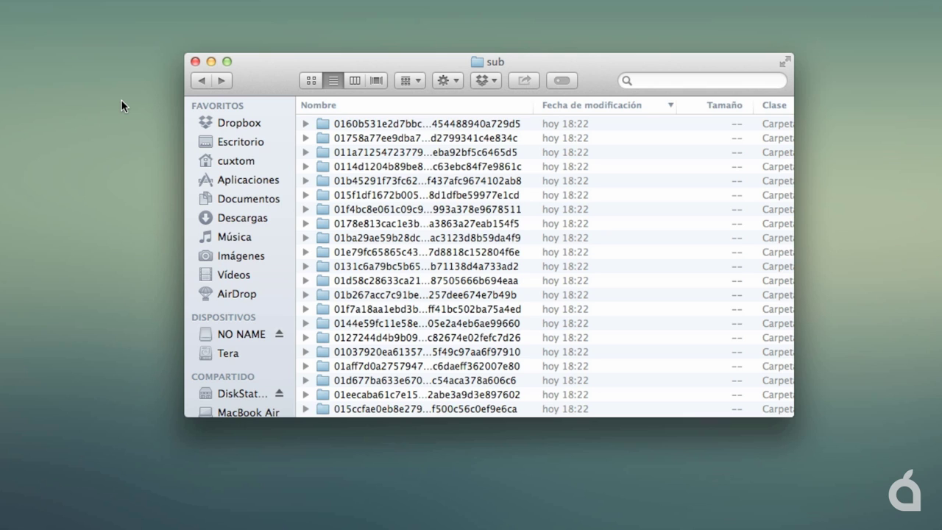
left_click(305, 125)
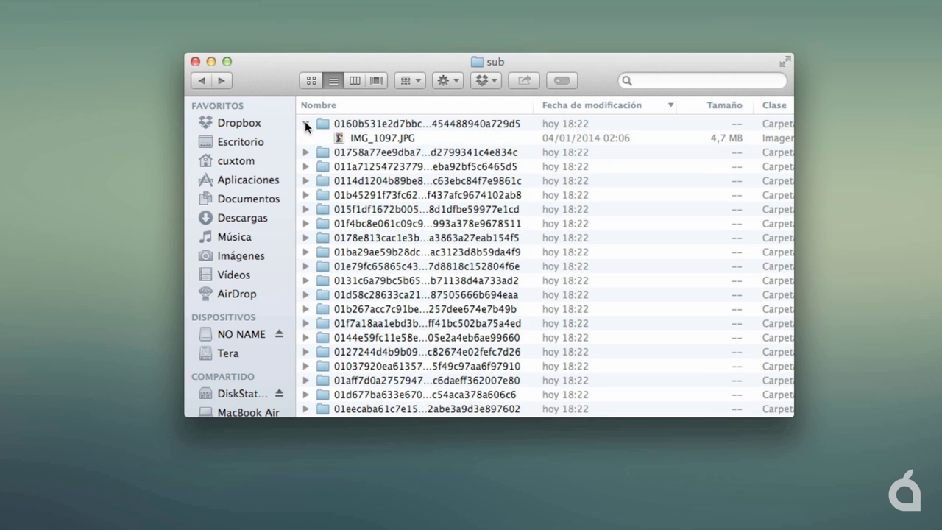
left_click(305, 124)
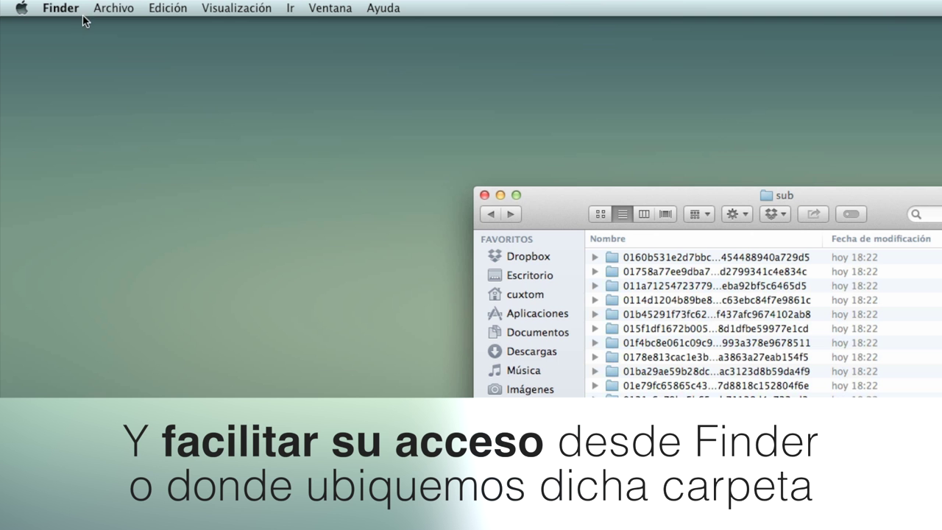
Create a new smart folder and limit its search scope to the sub folder.
left_click(101, 9)
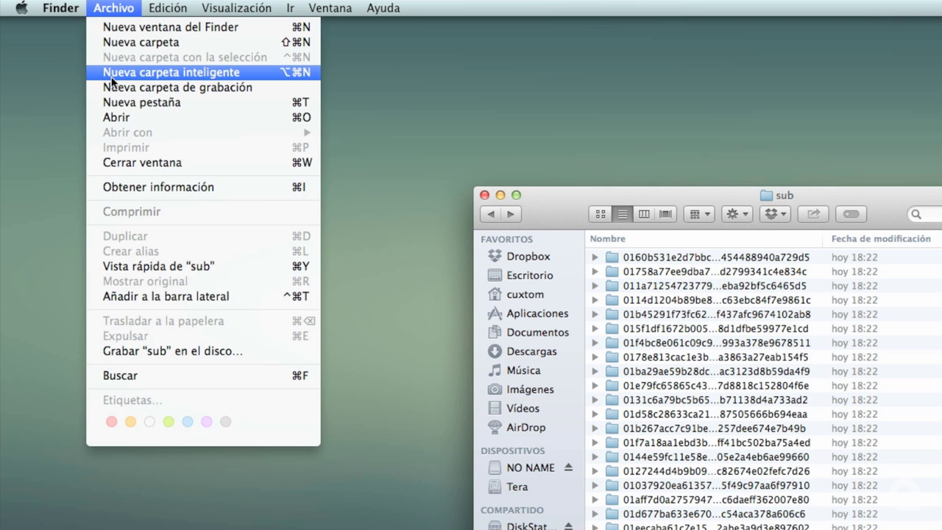
left_click(188, 74)
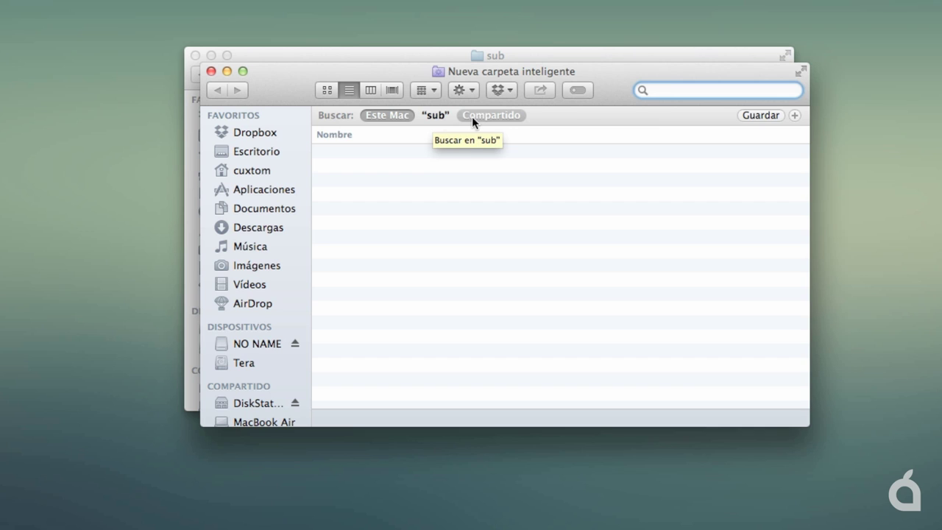
left_click(430, 117)
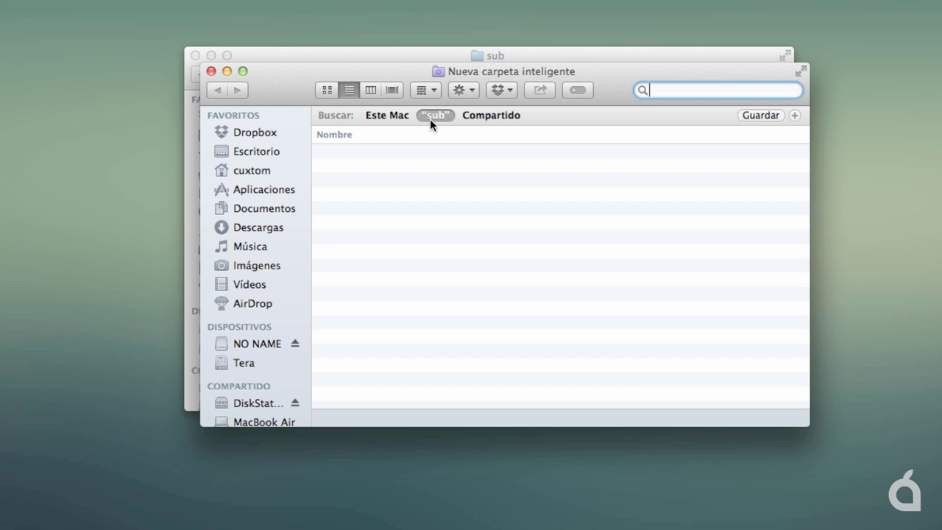
Add a search criterion to the smart folder with Clase set to imagen, and review the listed photos.
left_click(795, 115)
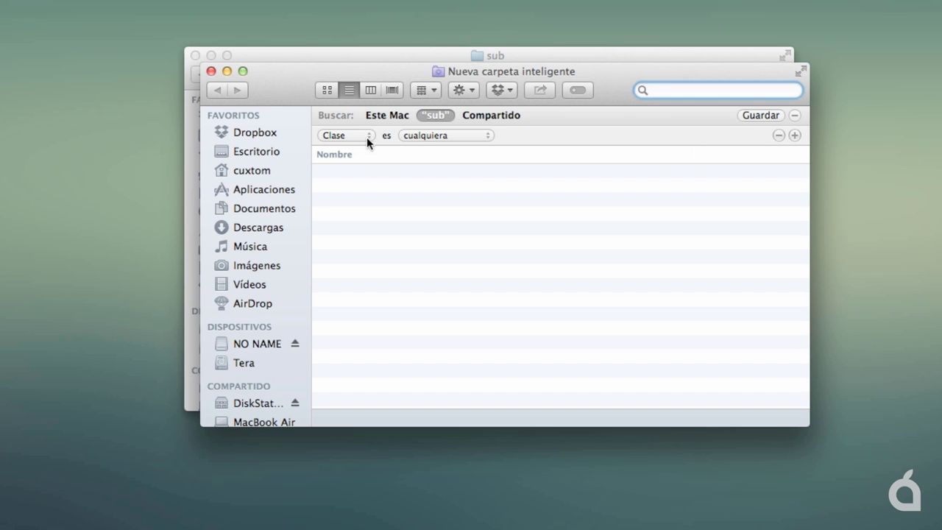
left_click(456, 138)
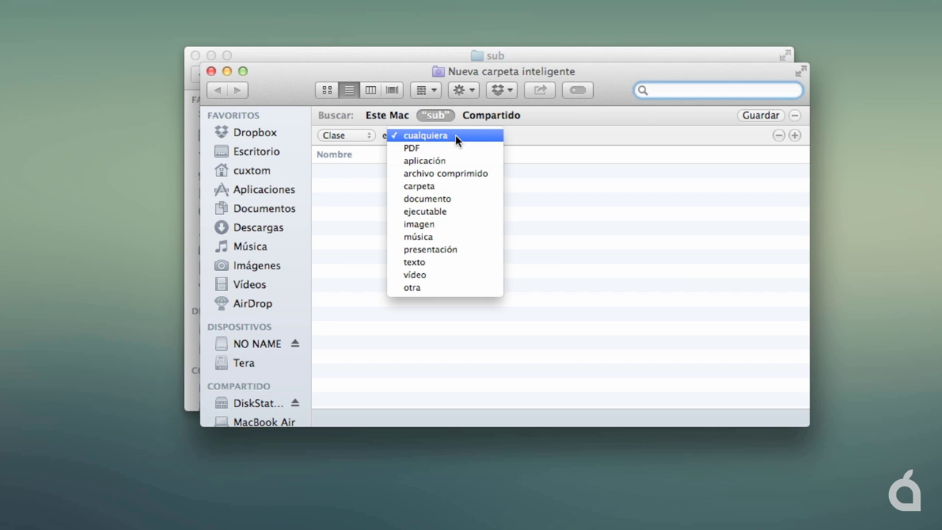
left_click(450, 224)
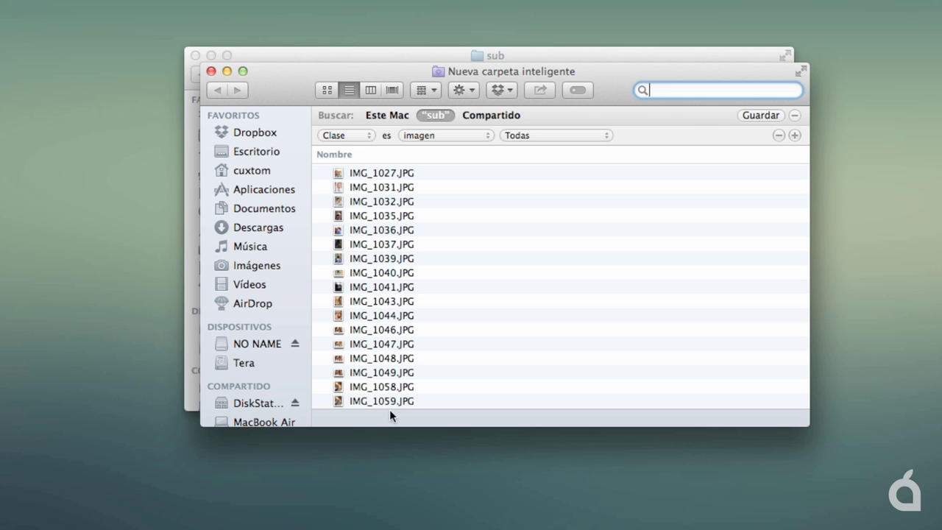
scroll(394, 356, "down", 20)
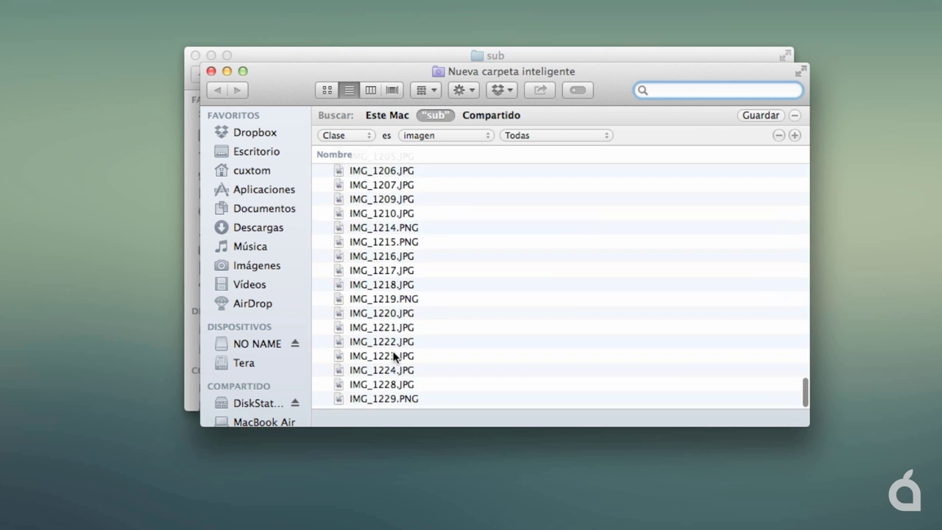
scroll(395, 356, "up", 20)
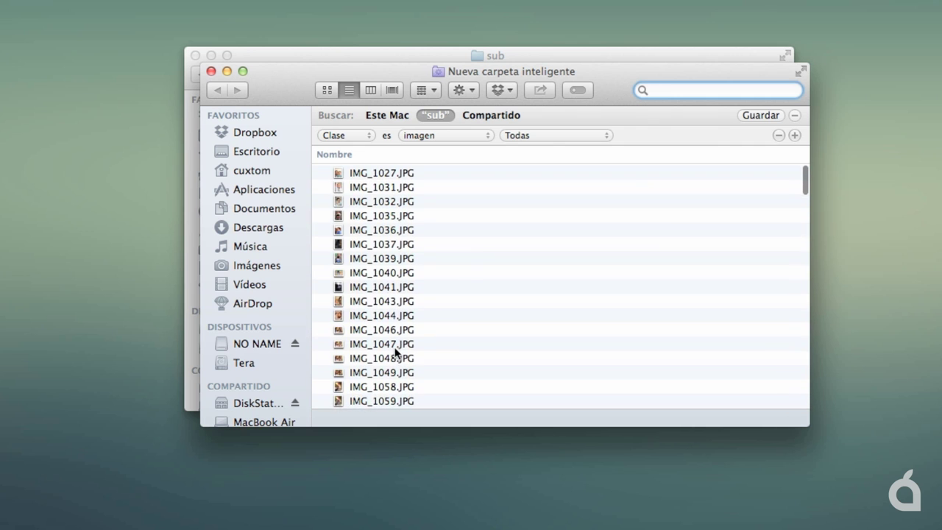
scroll(483, 260, "down", 10)
scroll(486, 267, "down", 20)
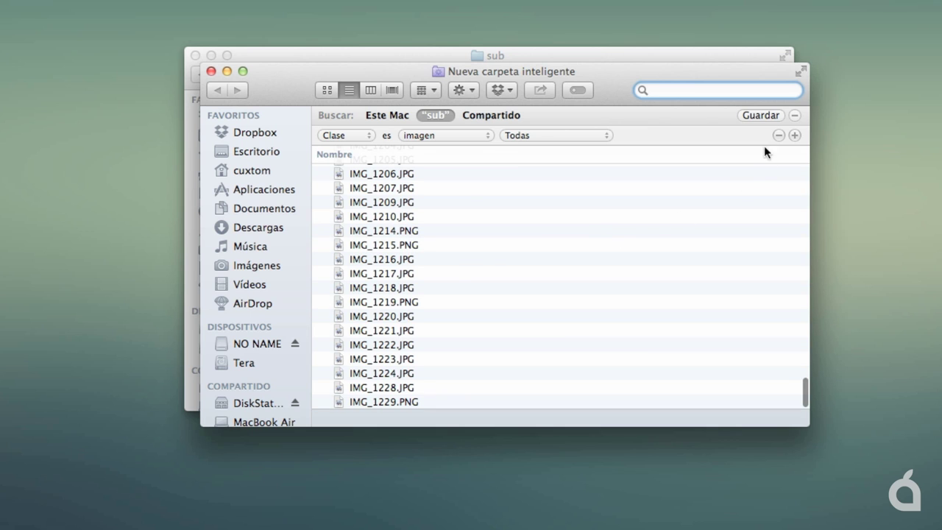
Save the smart folder as Fotos streaming in Búsquedas guardadas, included in the sidebar, and close both Finder windows.
left_click(761, 116)
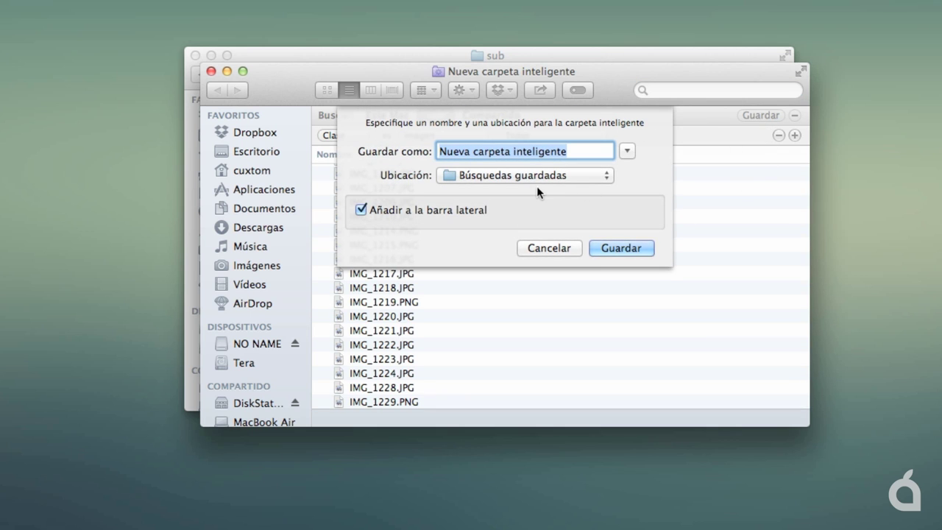
type("Fotos streaming")
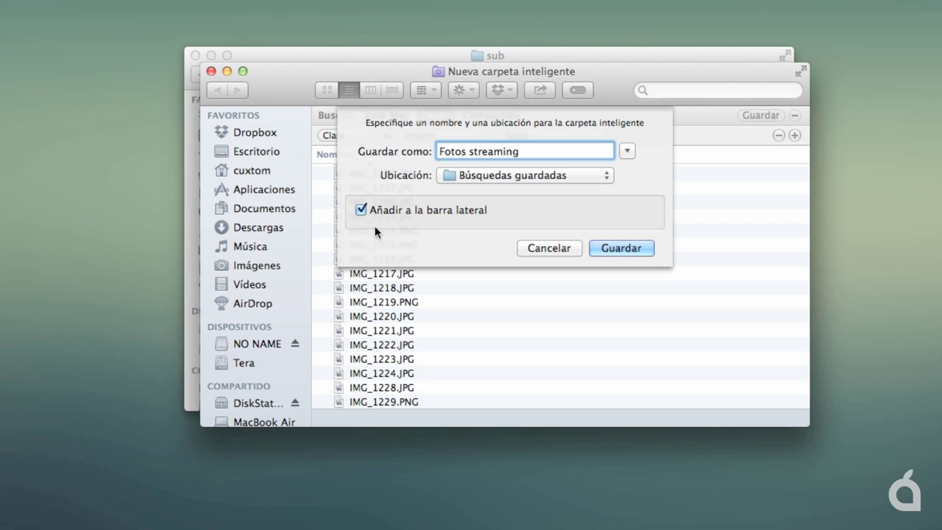
left_click(636, 248)
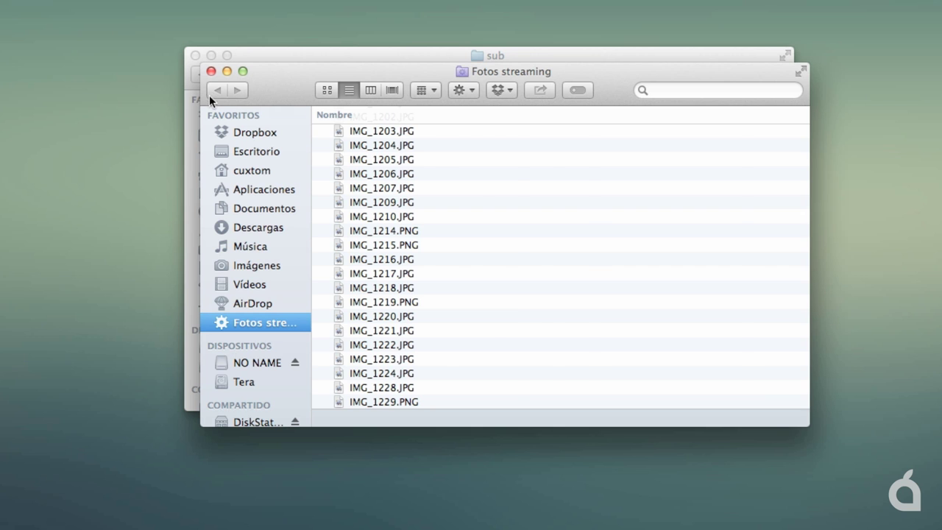
left_click(211, 71)
left_click(195, 56)
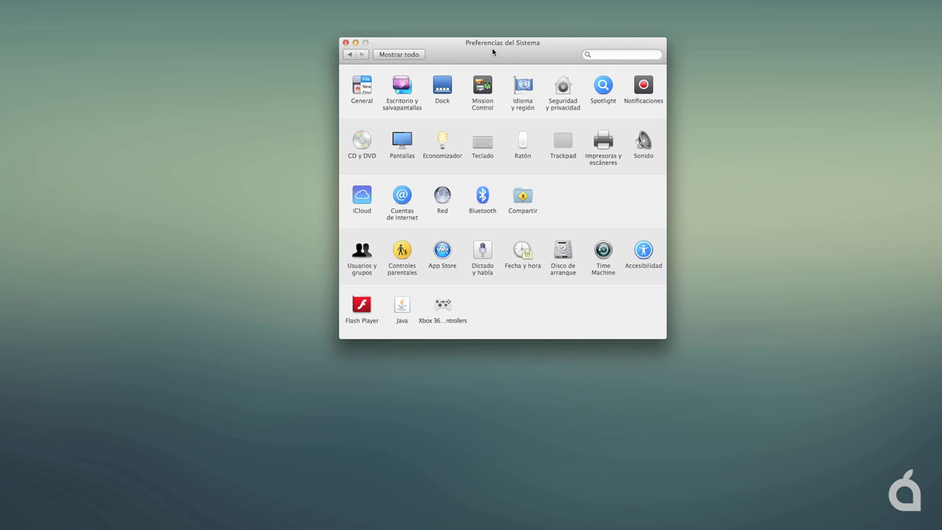
In System Preferences, add the sub folder to Spotlight's Privacidad exclusion list and remove it again.
left_click(601, 92)
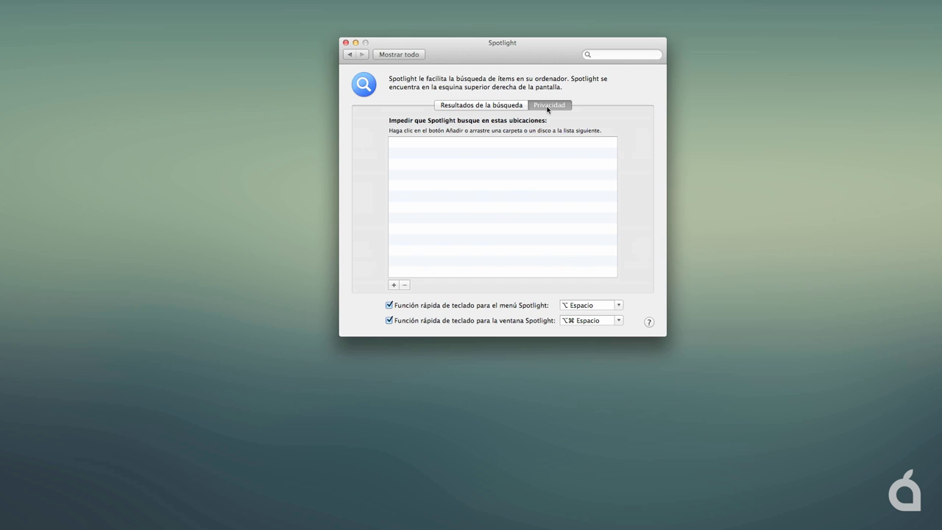
left_click(394, 285)
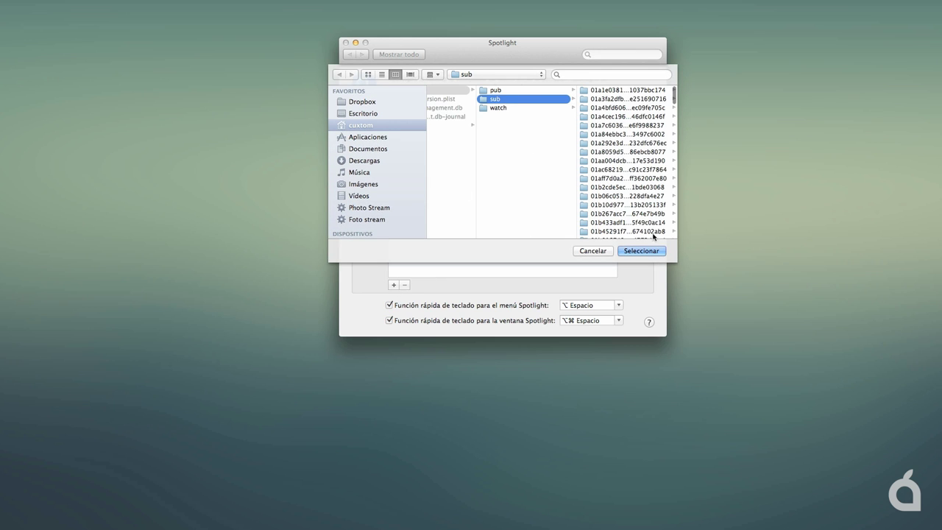
left_click(641, 251)
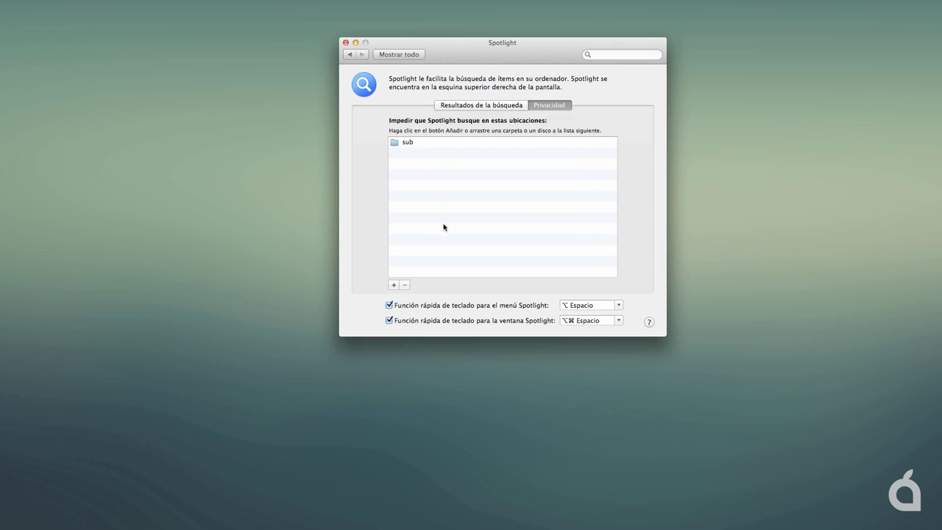
left_click(407, 143)
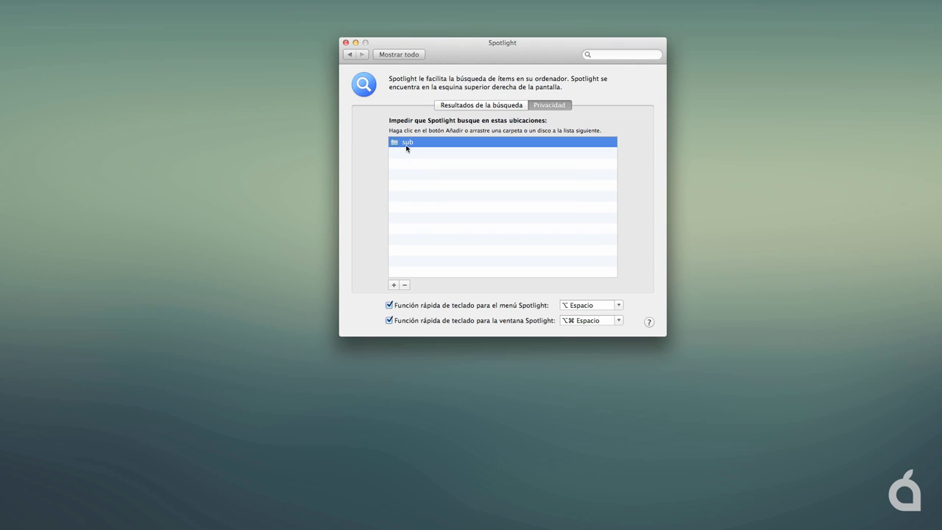
left_click(404, 285)
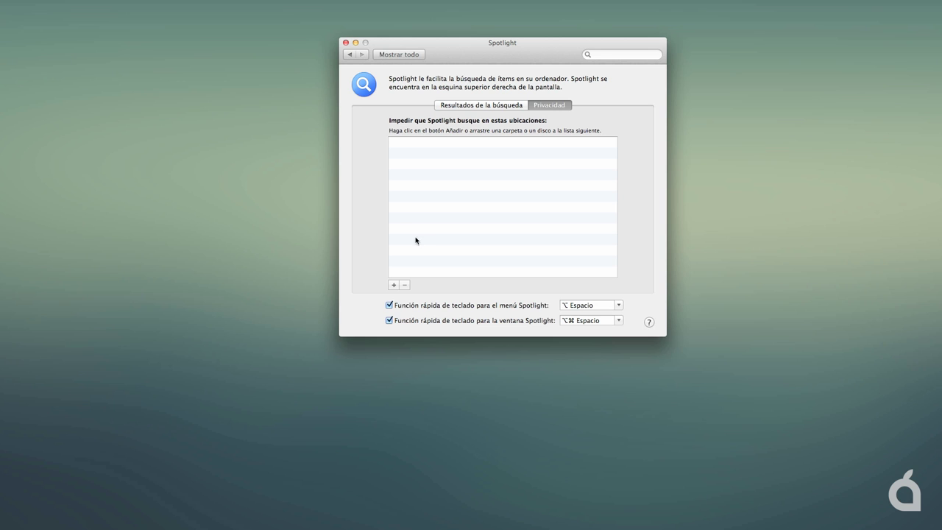
Minimize the Spotlight preferences window and open the Foto stream smart folder in Finder.
left_click(355, 42)
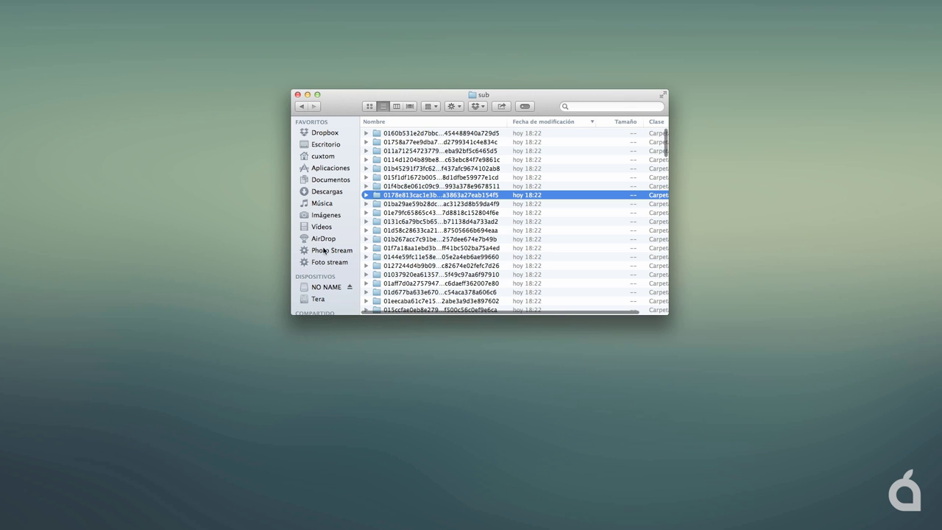
left_click(325, 263)
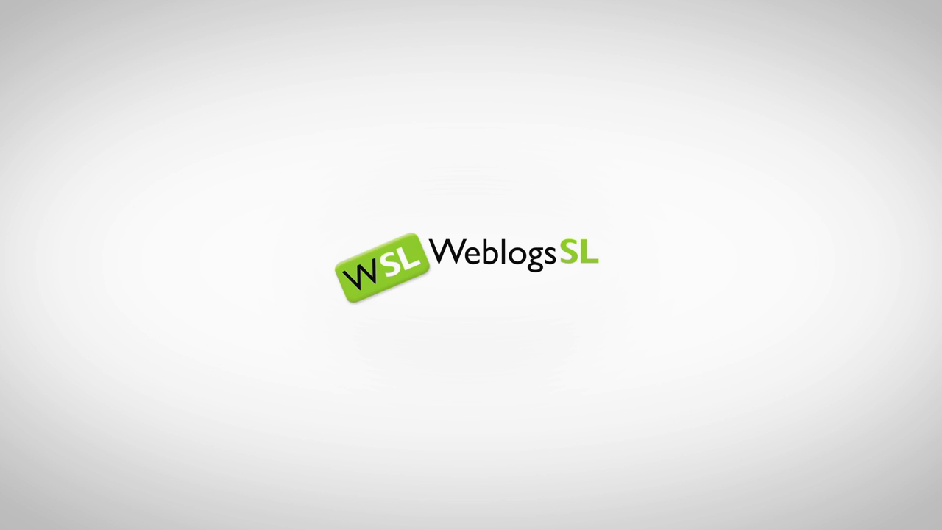